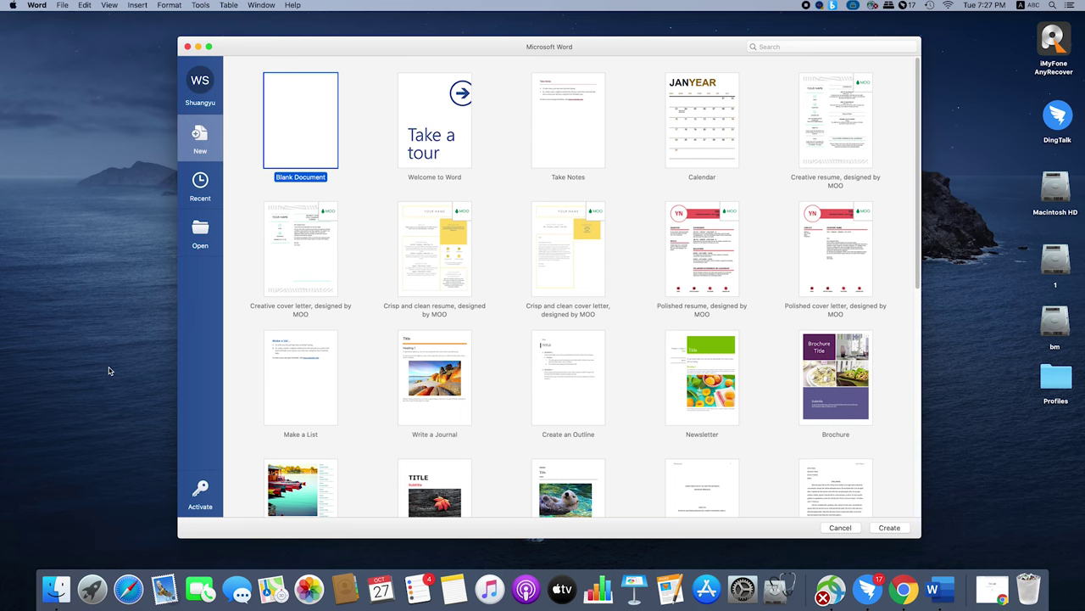
Minimize Word and run 'open $TMPDIR' in Terminal to show the temporary folder T
left_click(198, 46)
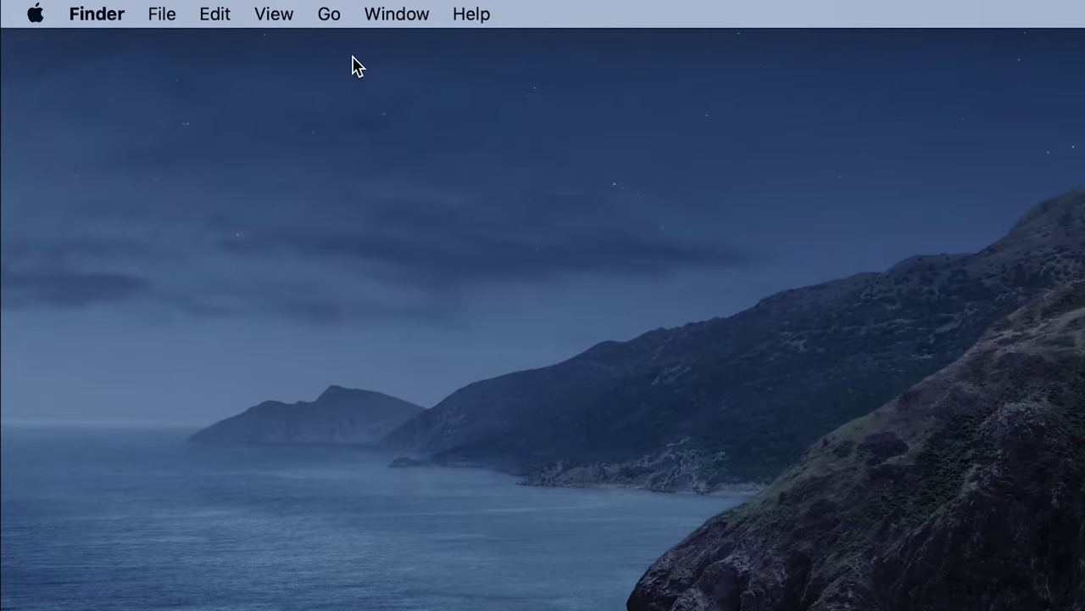
left_click(330, 18)
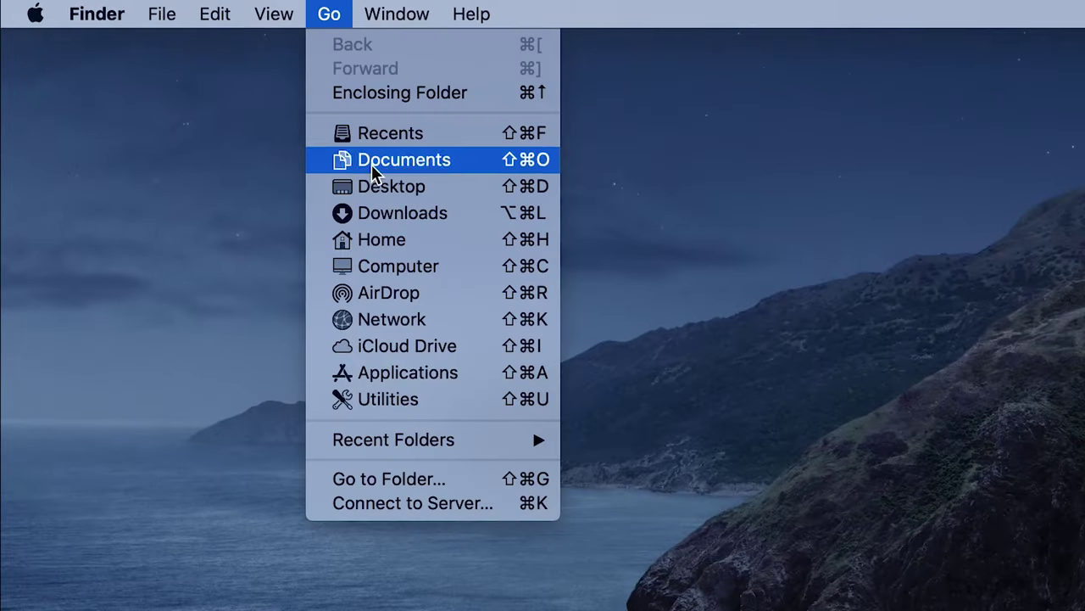
left_click(416, 401)
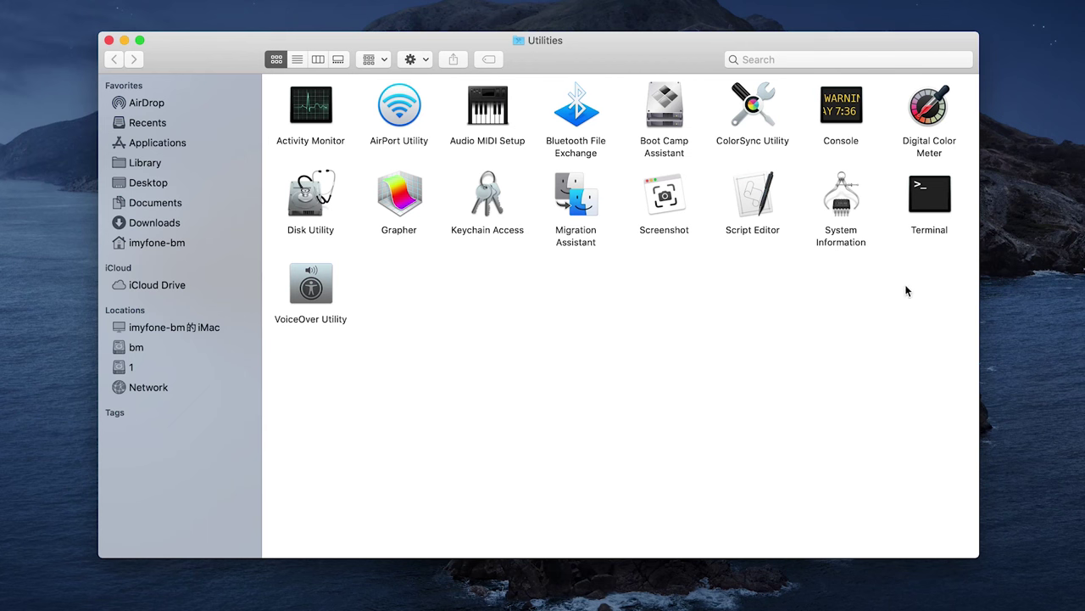
double_click(925, 207)
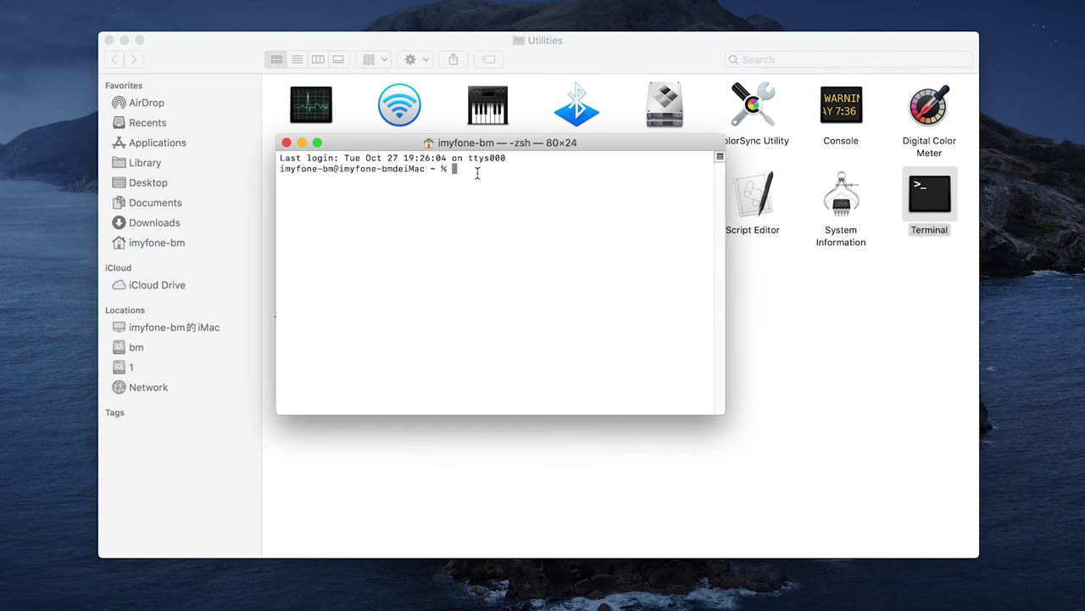
type("open $TMP")
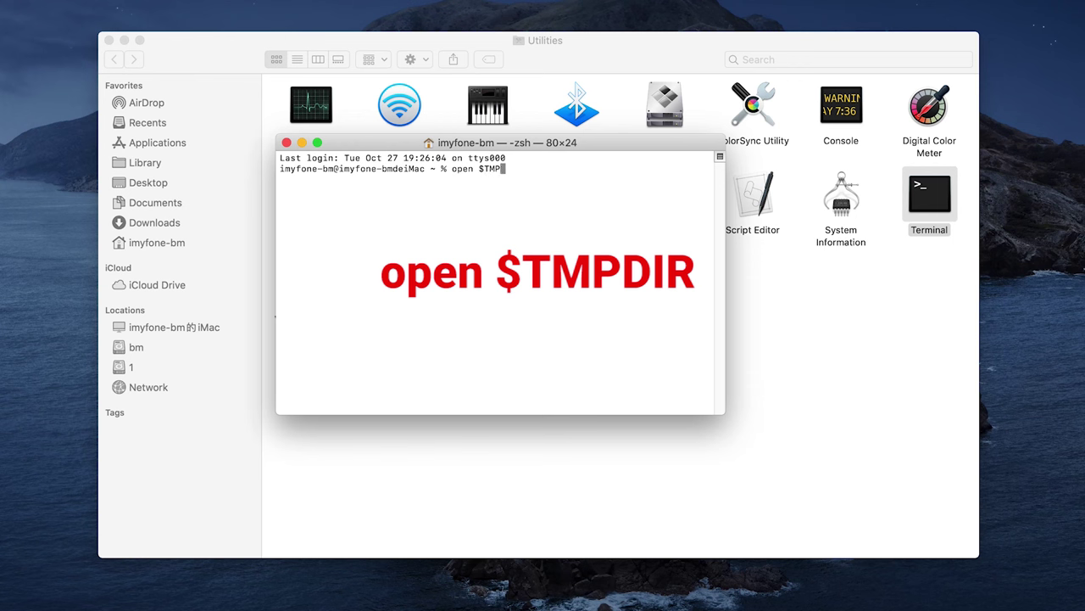
type("DIR")
key("Return")
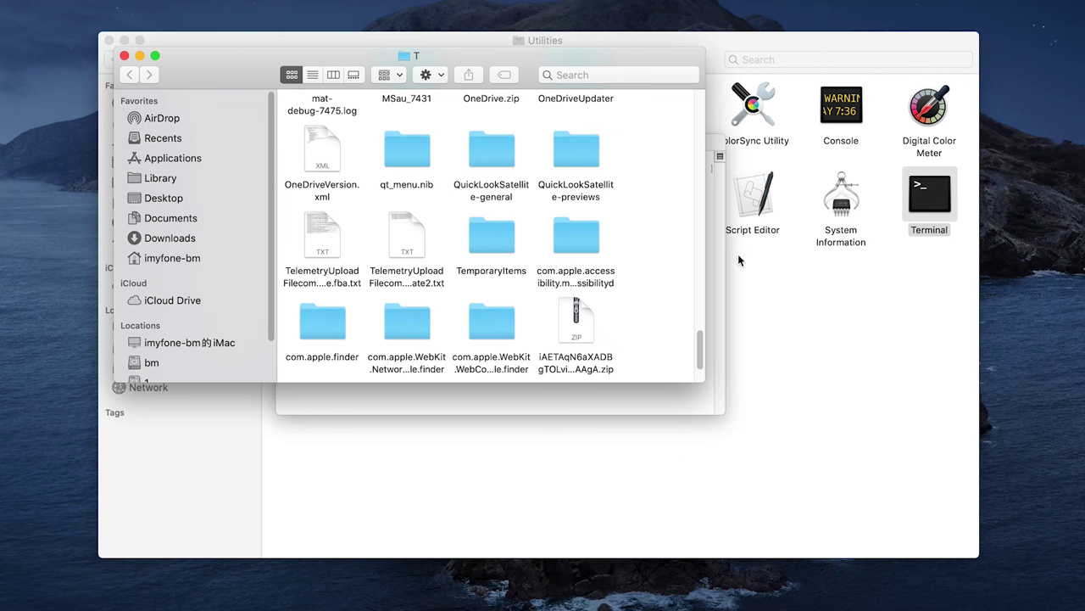
Scroll through the T folder and select its TemporaryItems folder
left_click_drag(701, 343, 701, 323)
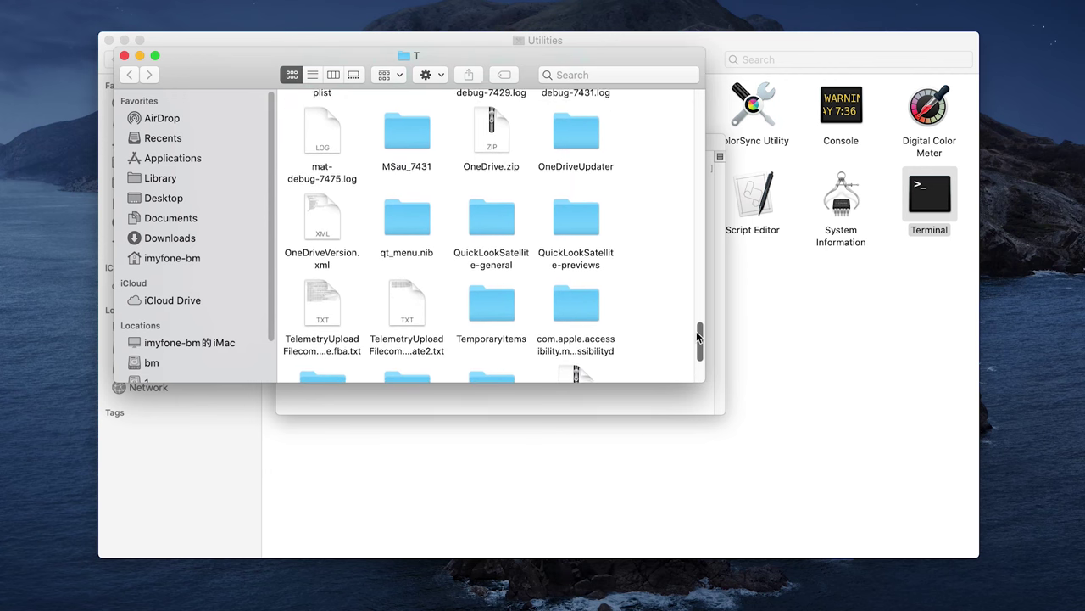
left_click_drag(701, 323, 701, 338)
left_click(497, 306)
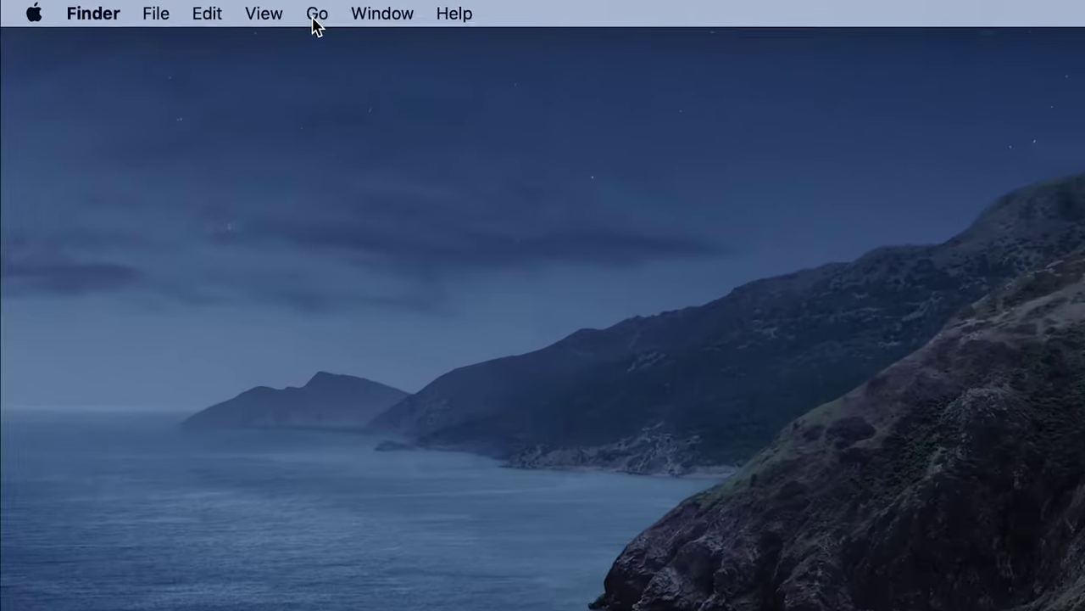
From Documents, search Finder for the pasted Word AutoRecovery folder path
left_click(202, 9)
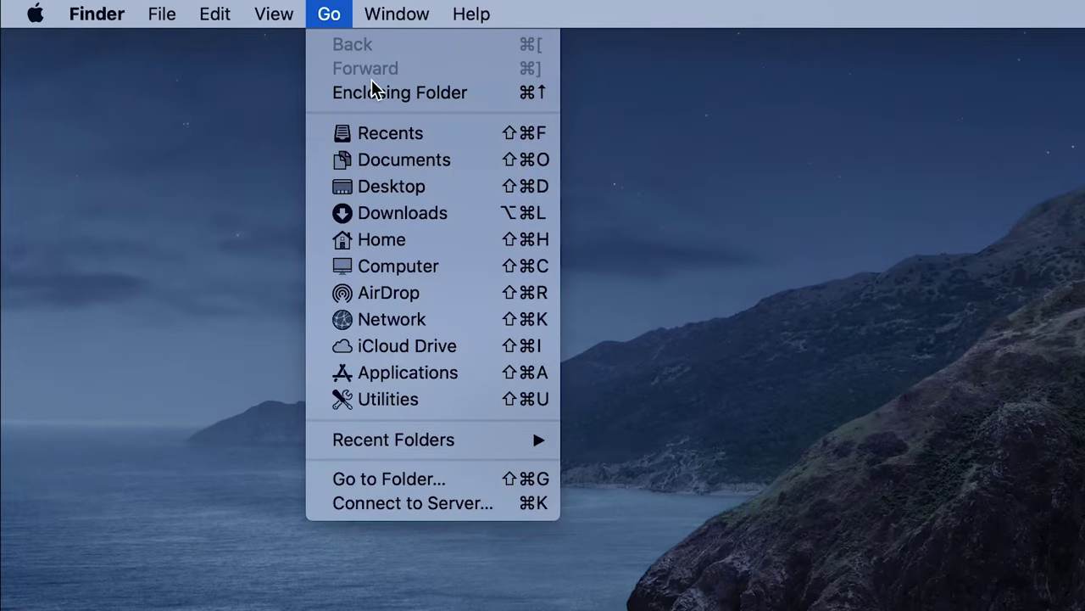
left_click(421, 169)
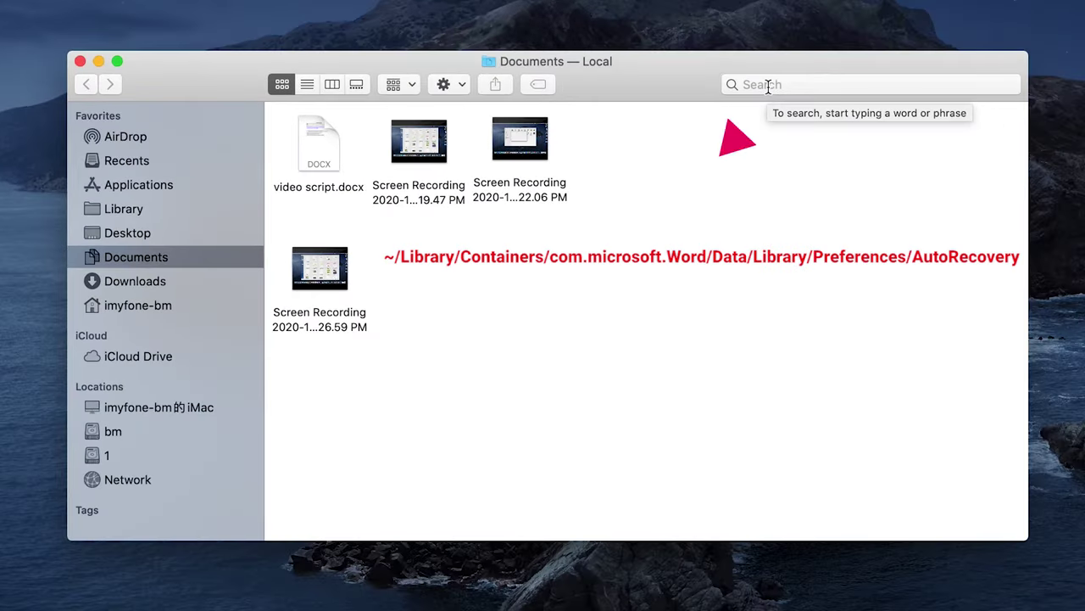
left_click(768, 87)
right_click(766, 87)
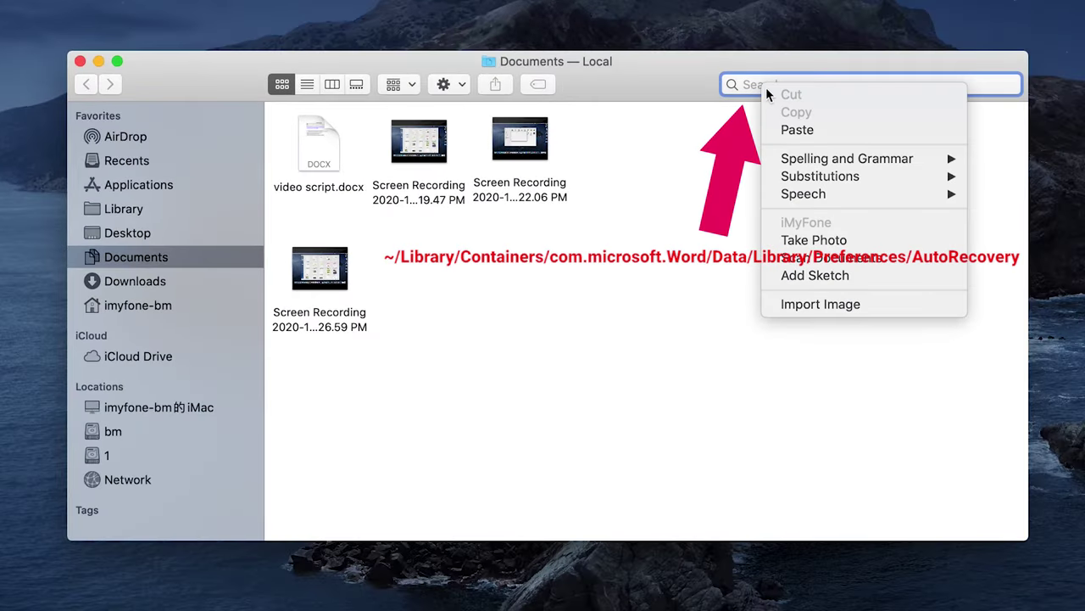
left_click(821, 130)
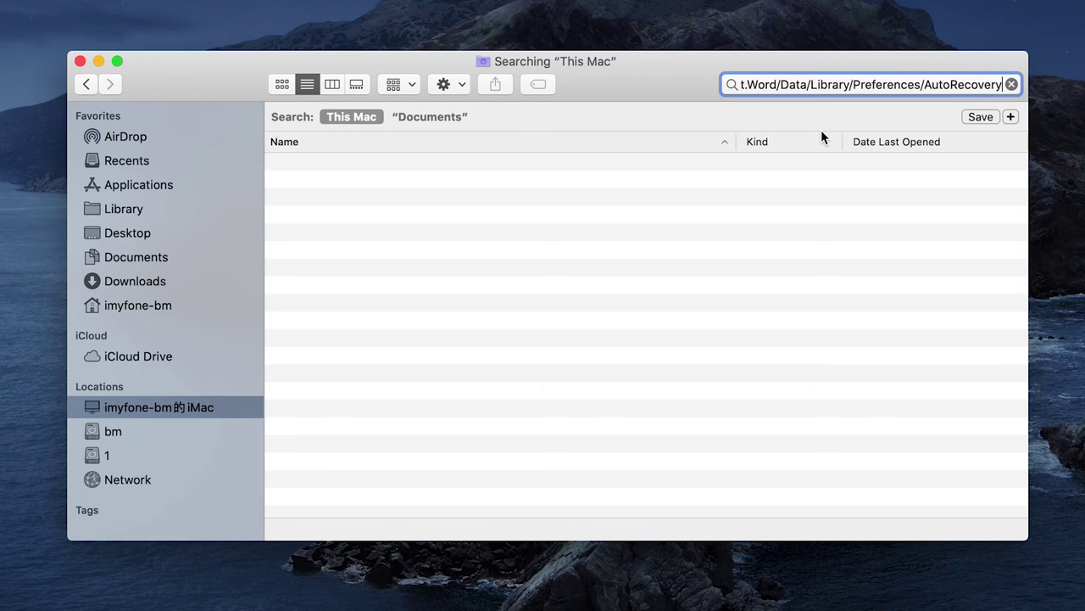
key("super+a")
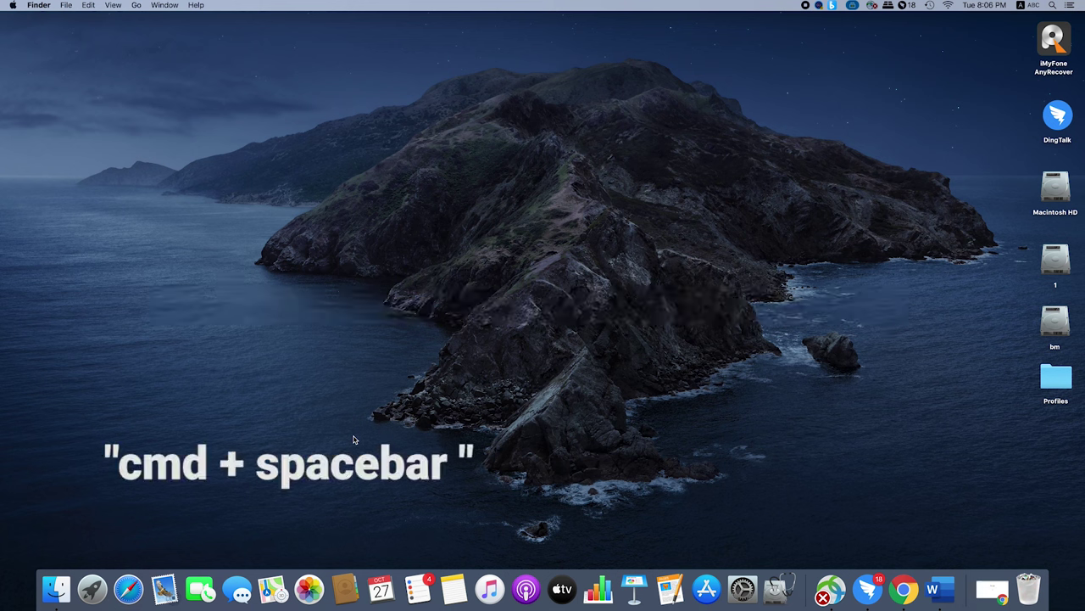
Launch Time Machine via Spotlight and select video script.docx in the Today at 7:44 PM backup
key("super+space")
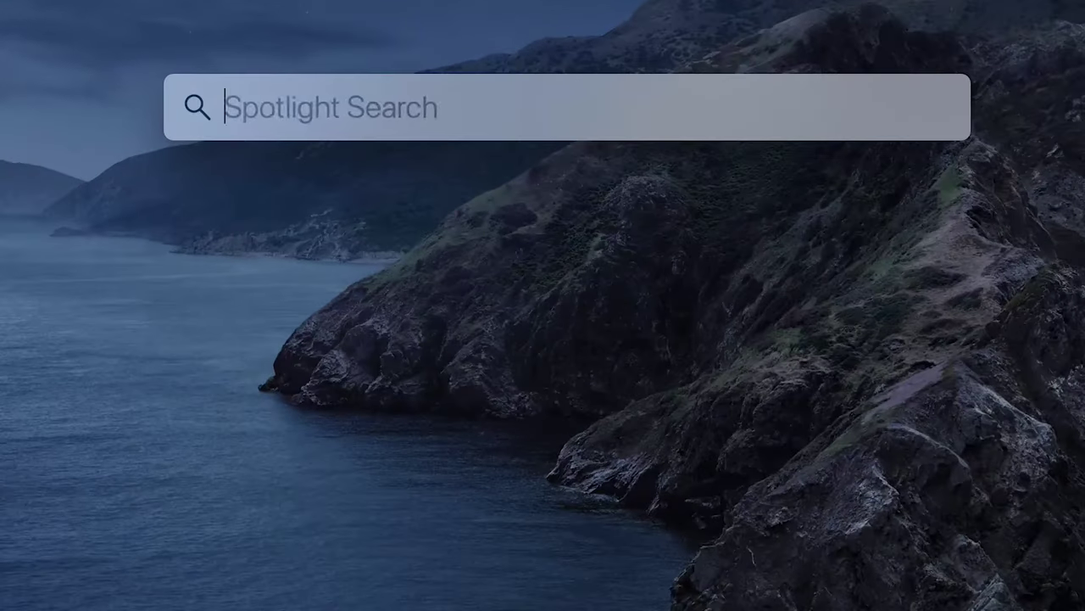
type("time")
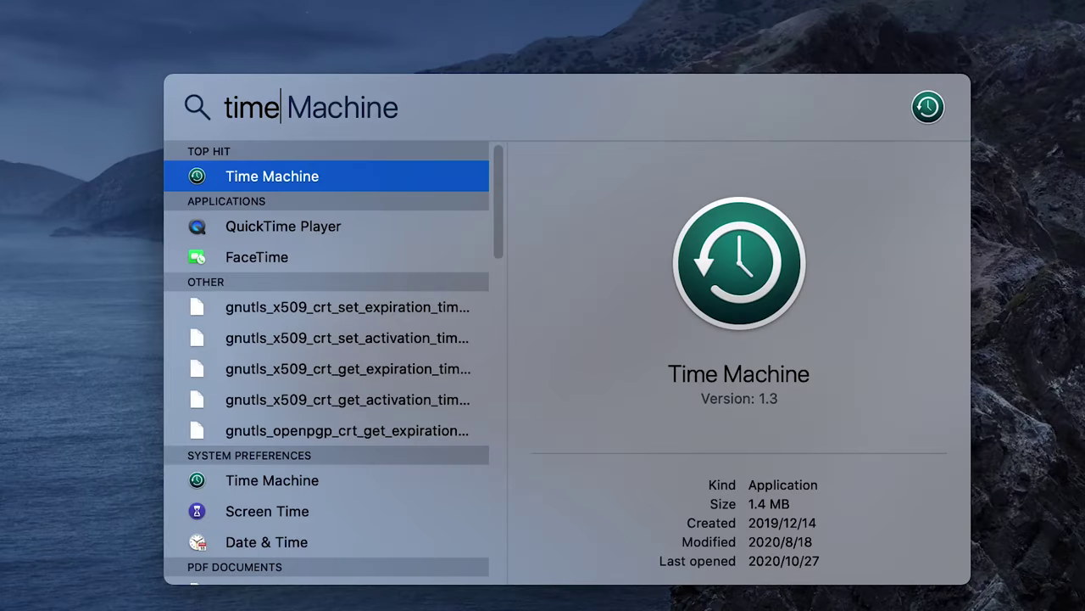
left_click(317, 178)
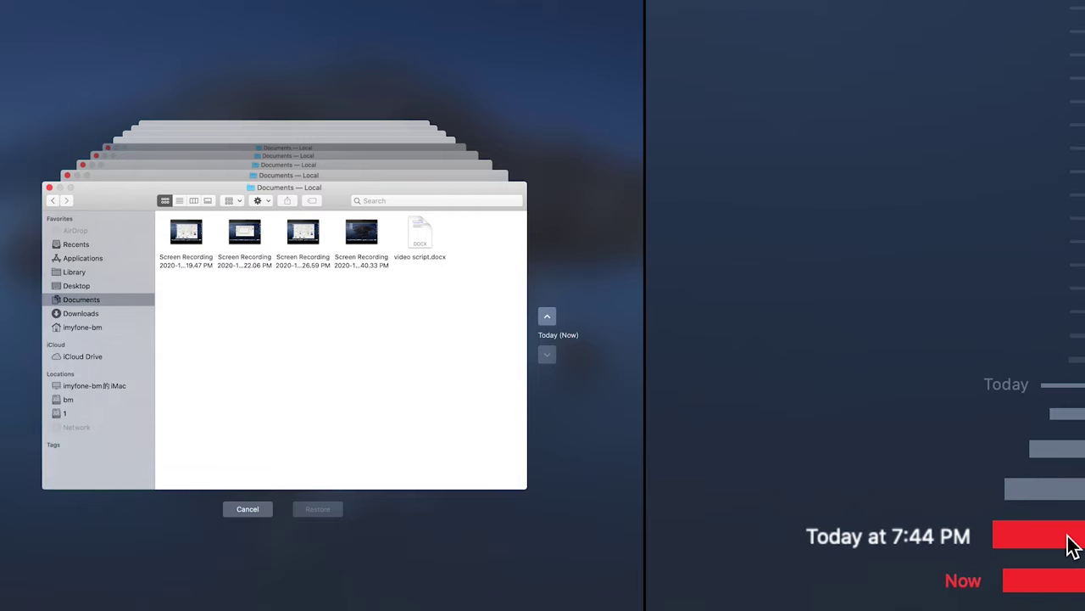
left_click(1070, 543)
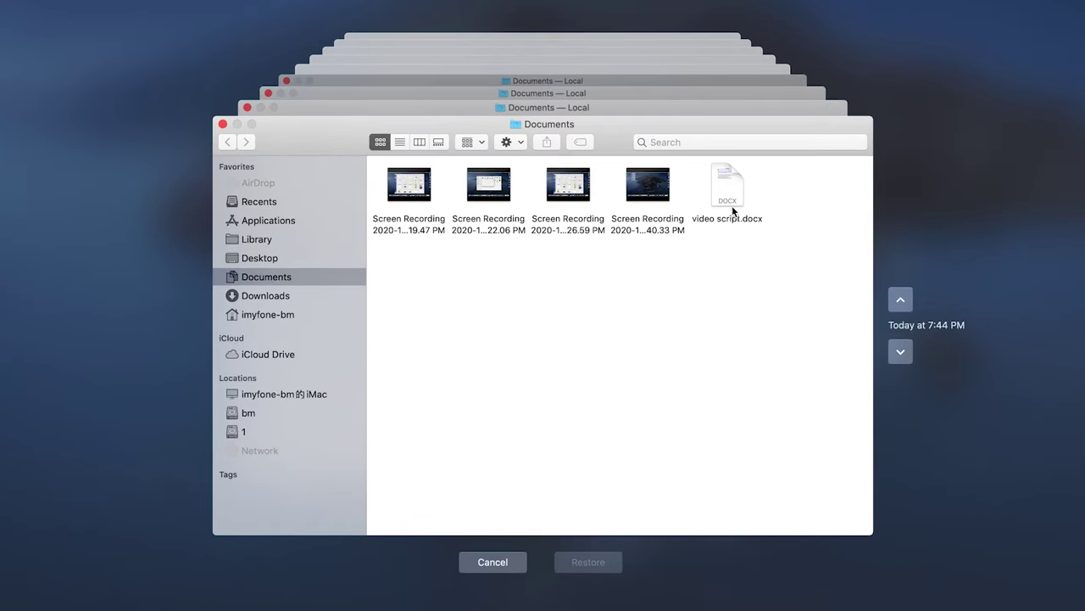
left_click(732, 205)
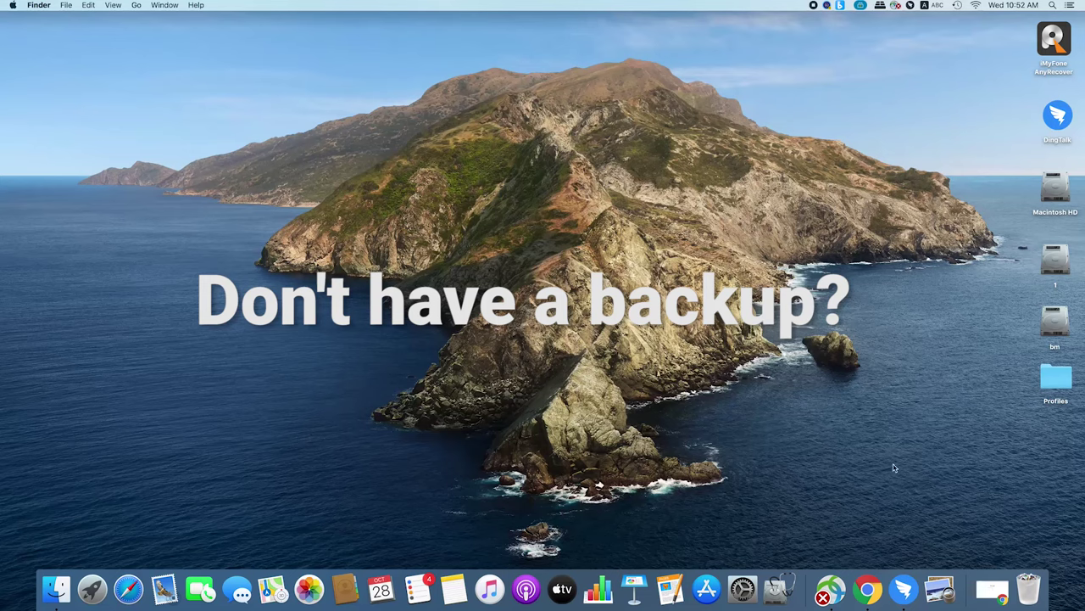
In Chrome, Google 'anyrecover' and open the official AnyRecover website
left_click(998, 590)
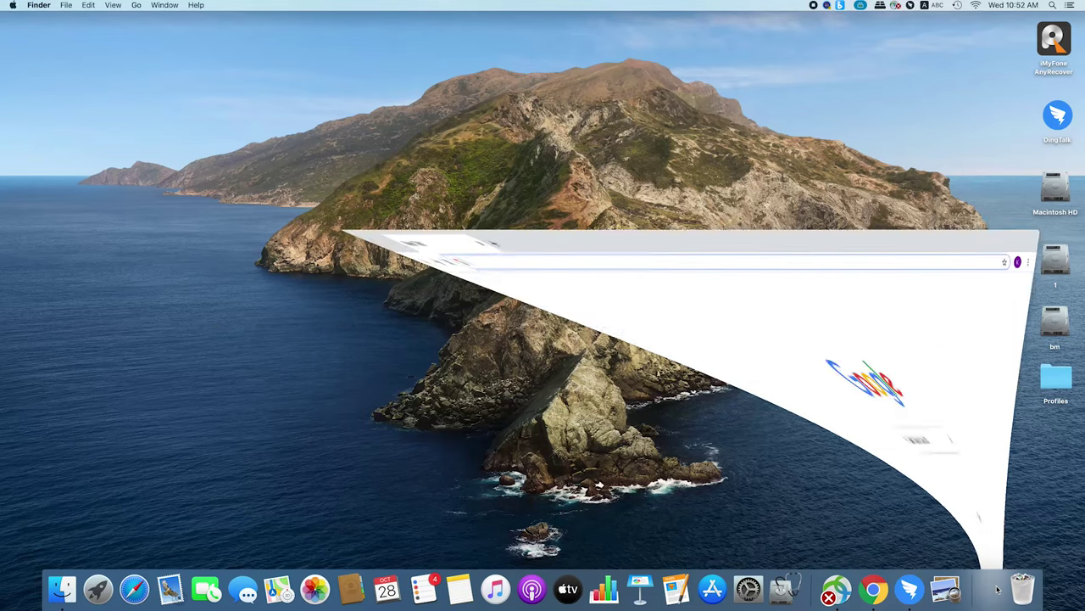
left_click(520, 240)
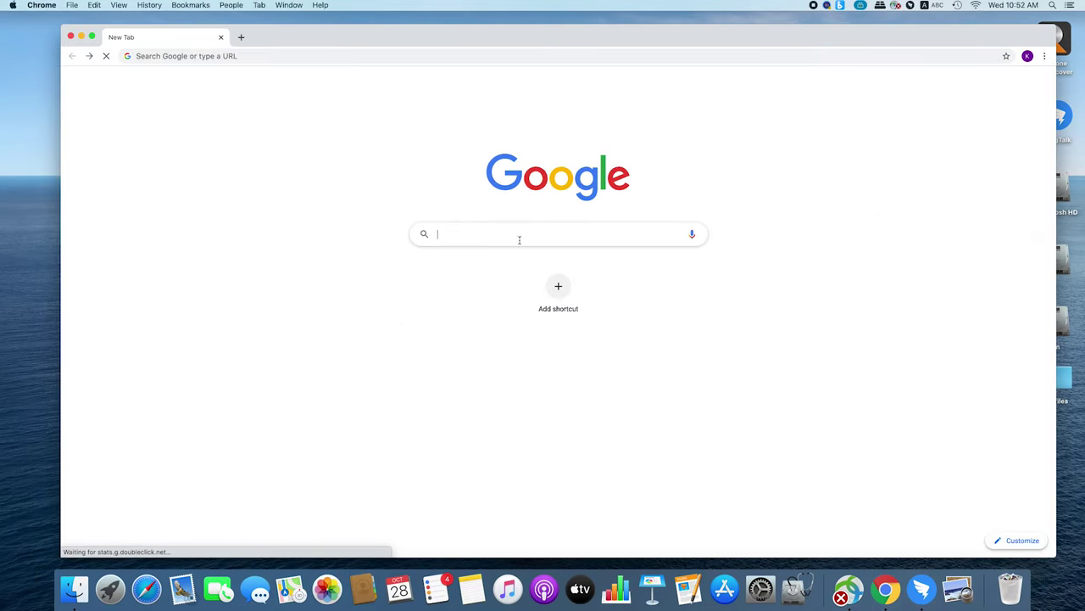
type("anyrecover")
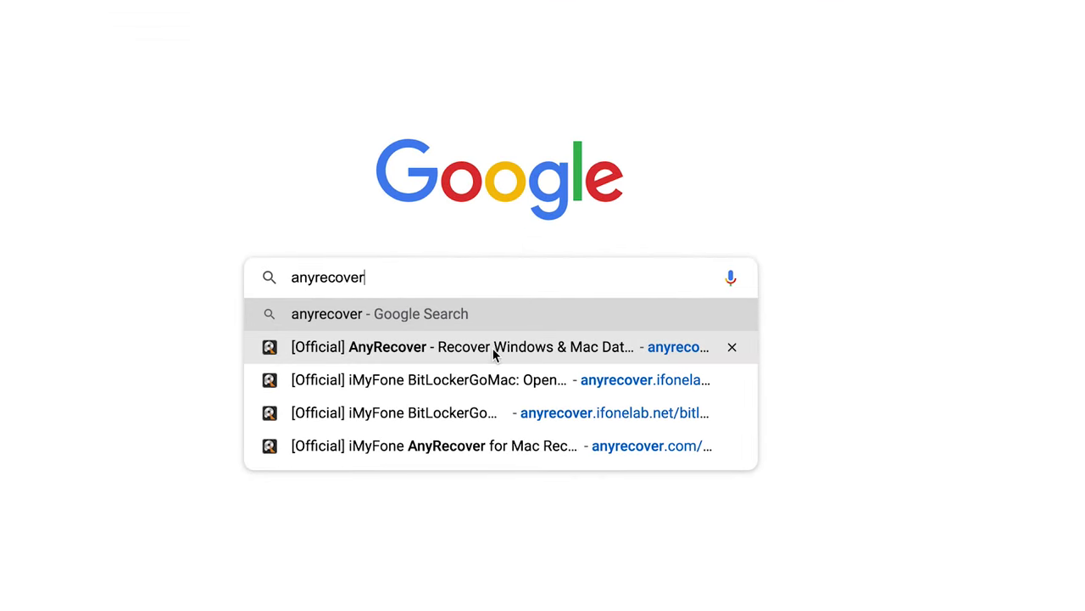
left_click(495, 351)
mouse_move(566, 69)
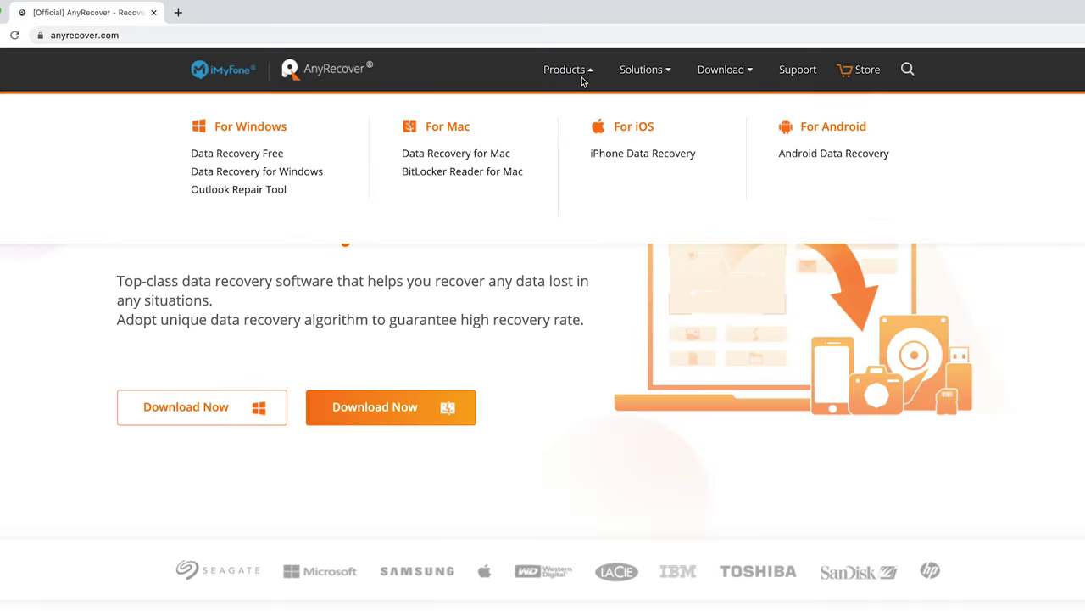
Open the Data Recovery for Mac page and scroll through its supported file types
left_click(455, 154)
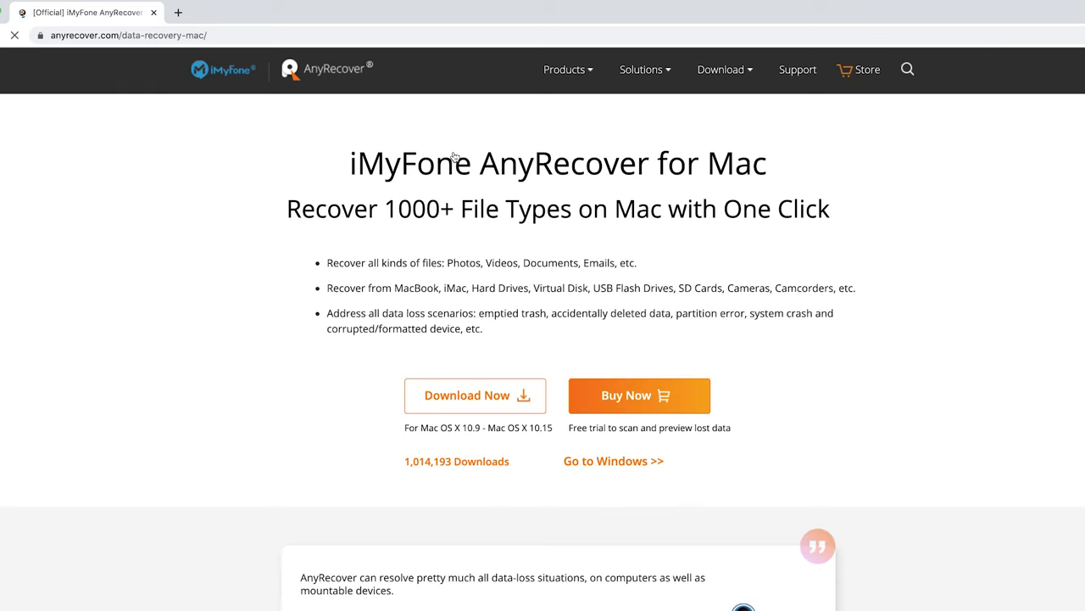
scroll(887, 381, "down", 5)
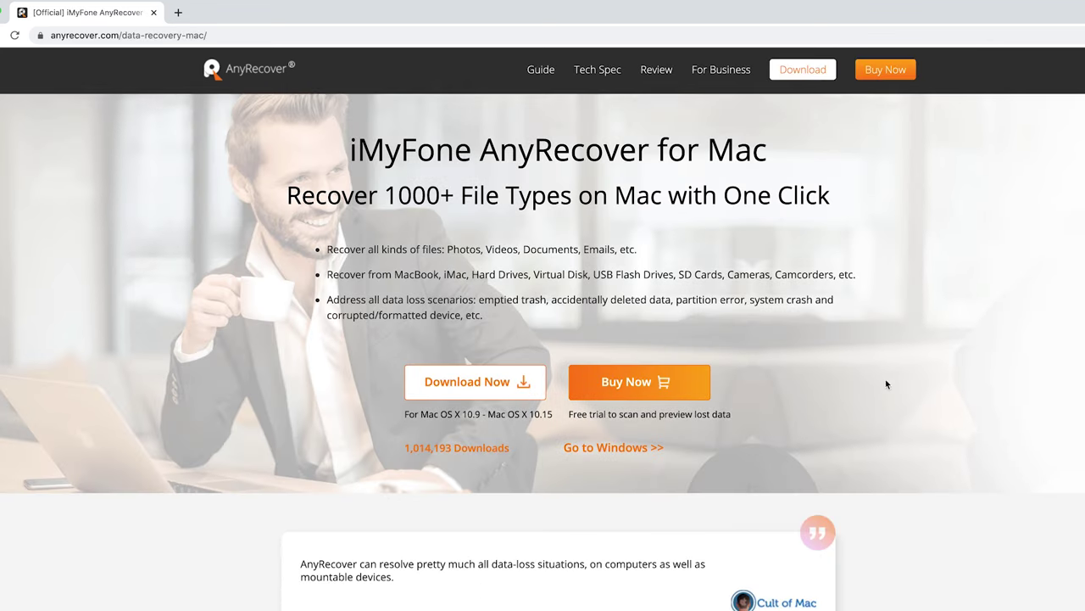
scroll(888, 369, "down", 2)
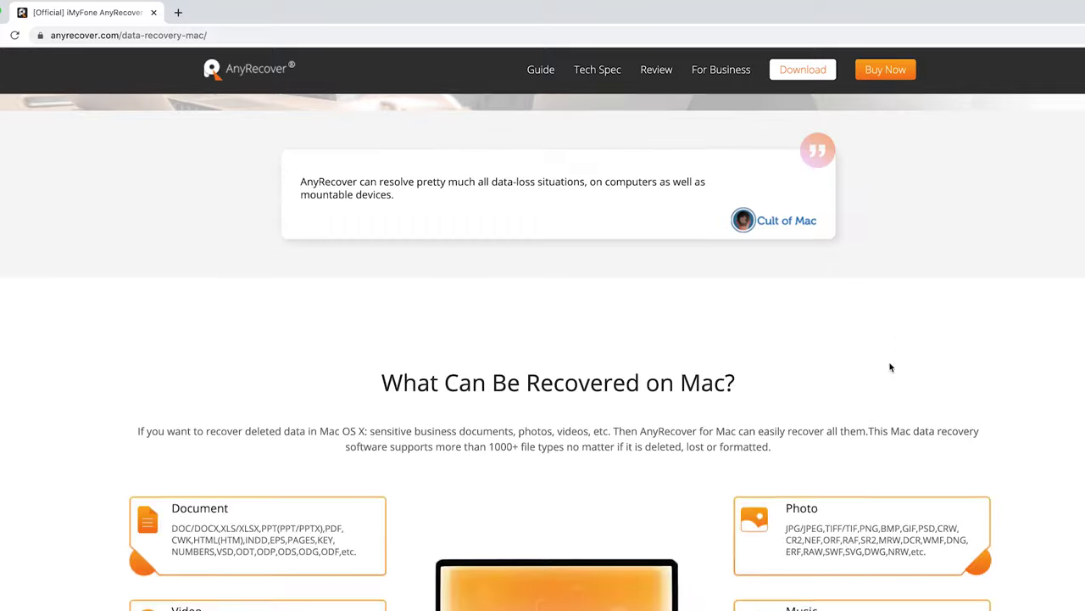
scroll(889, 370, "down", 1)
scroll(890, 356, "down", 2)
scroll(894, 344, "down", 3)
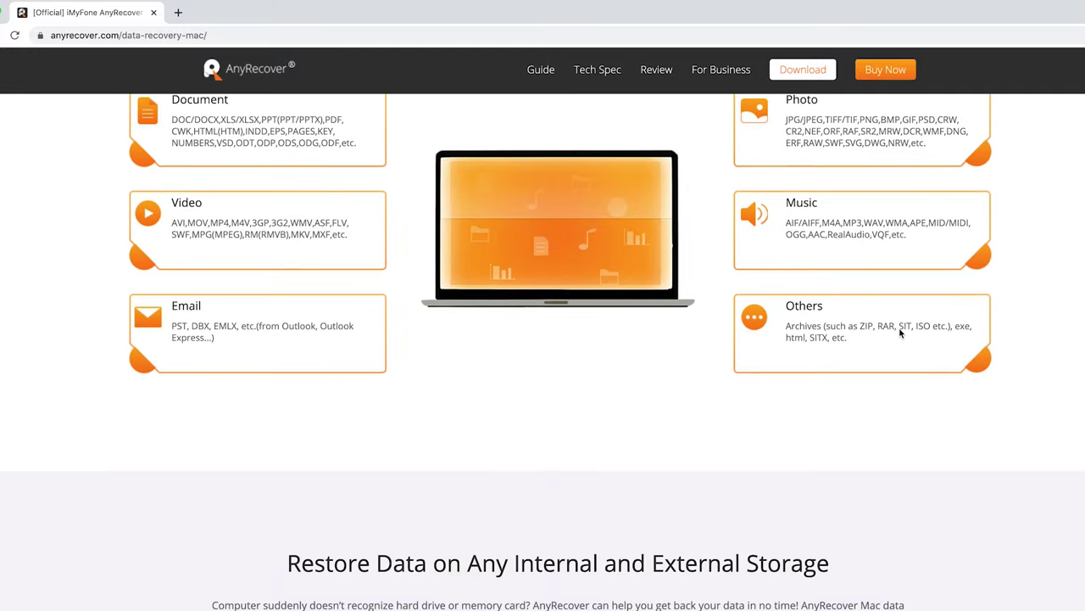
scroll(905, 318, "down", 2)
scroll(911, 303, "down", 1)
scroll(916, 284, "down", 3)
scroll(932, 204, "down", 1)
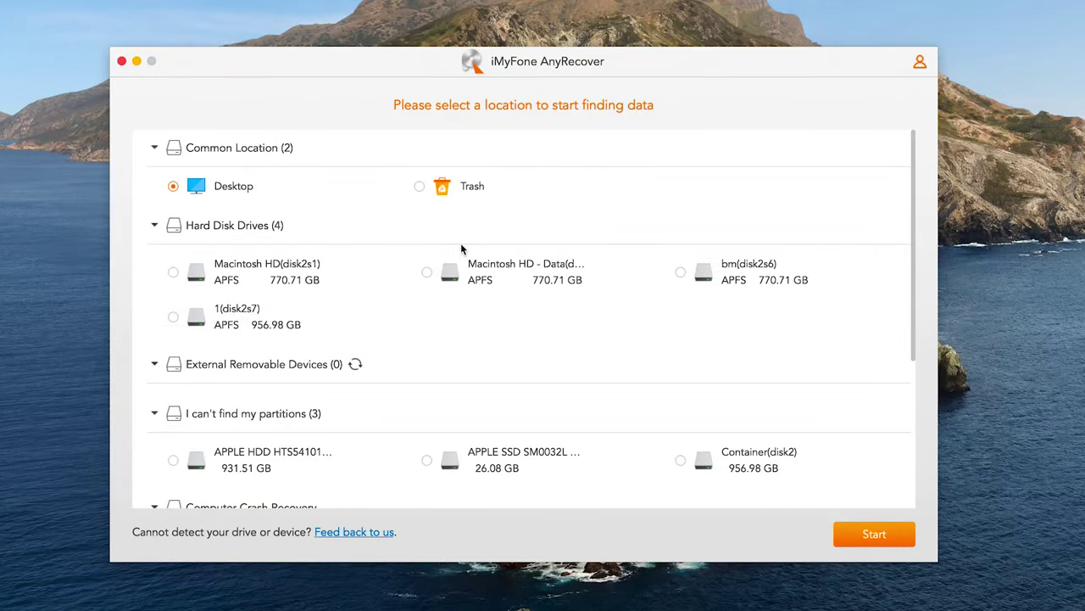
Scan Macintosh HD(disk2s1) for lost files and dismiss the scan-complete message
left_click(175, 273)
left_click(870, 536)
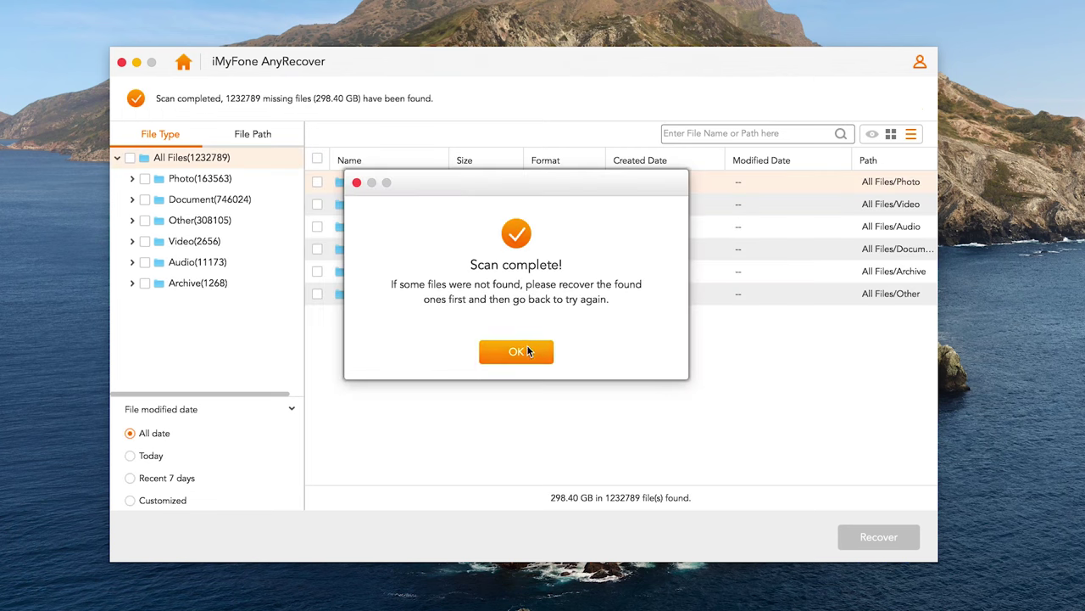
left_click(522, 353)
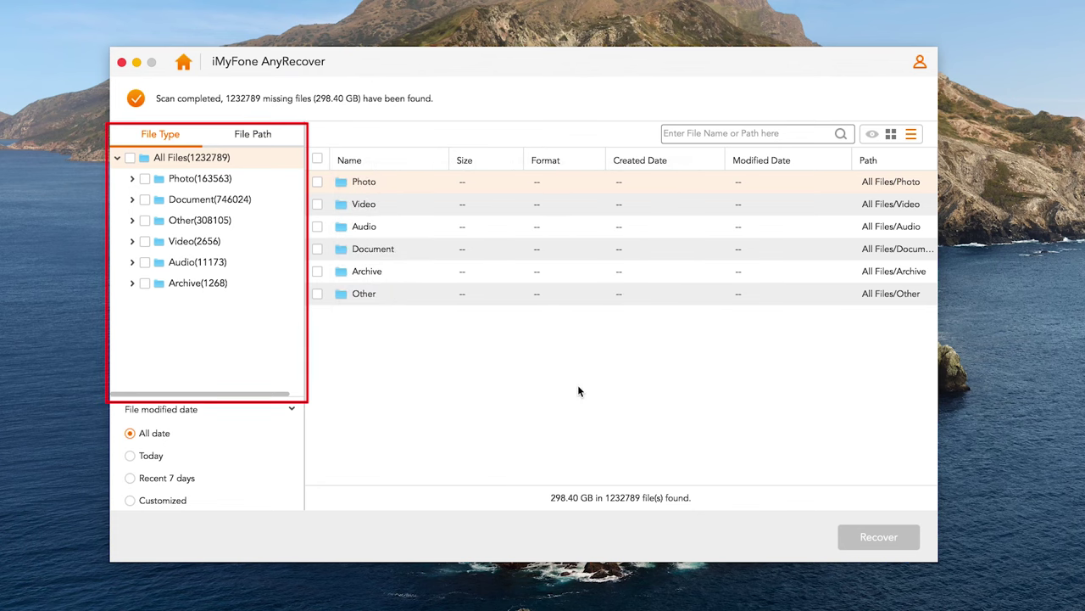
Expand Document in the File Type tree and list the DOC files
left_click(131, 200)
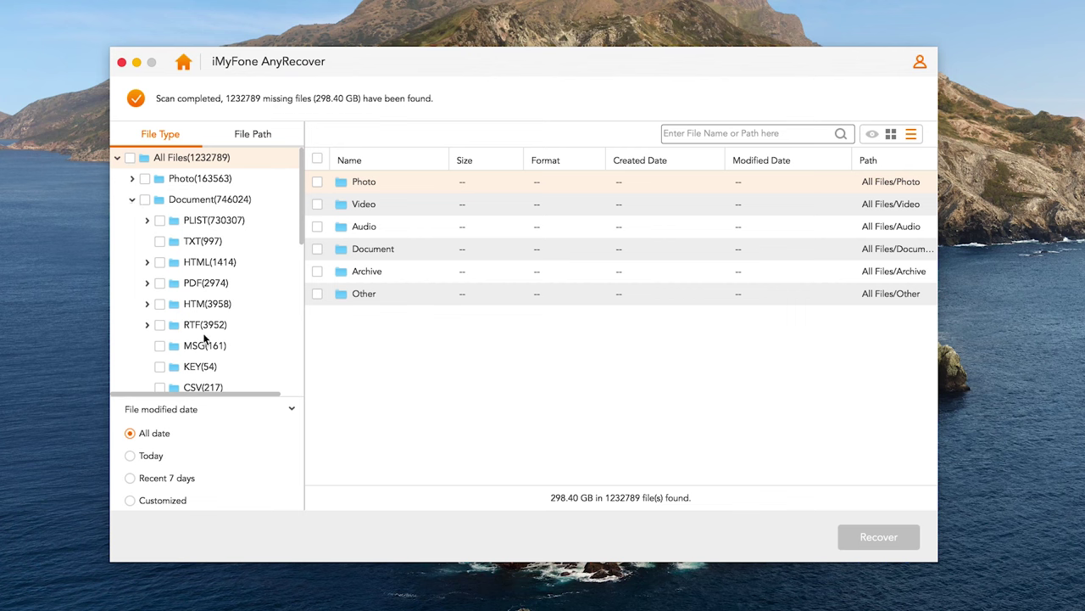
scroll(206, 342, "down", 5)
scroll(206, 342, "right", 1)
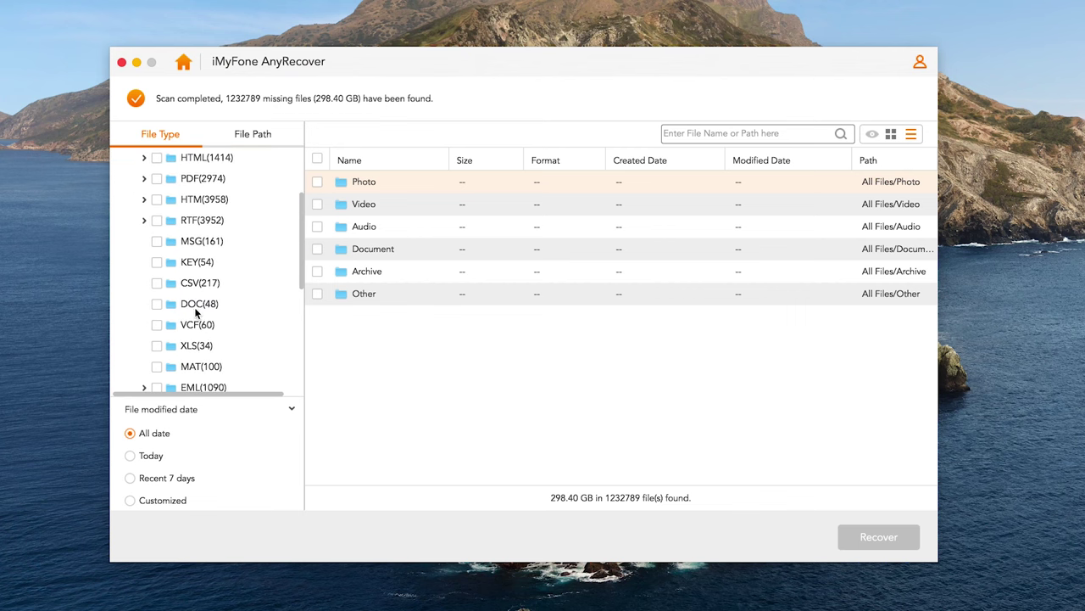
left_click(194, 305)
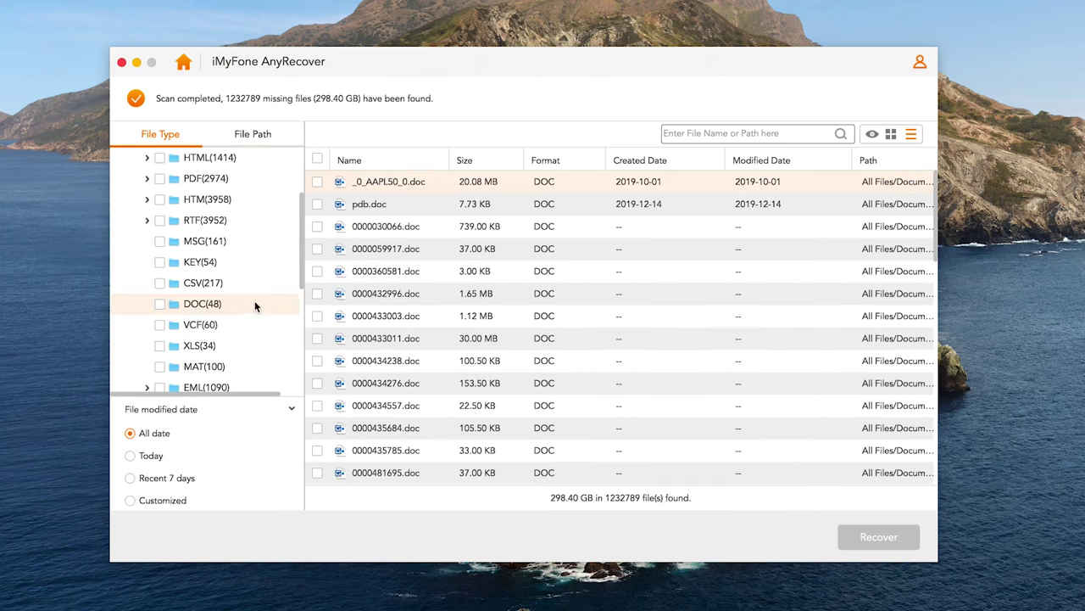
Tick 0000059917.doc, 0000360581.doc and 0000432996.doc for recovery
left_click(317, 249)
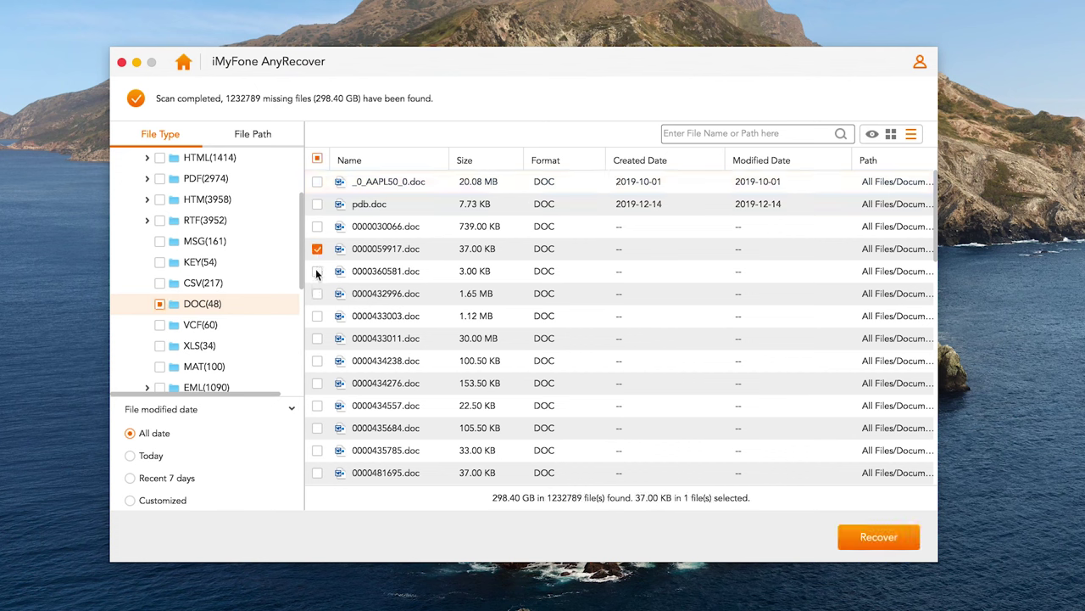
left_click(317, 271)
left_click(317, 294)
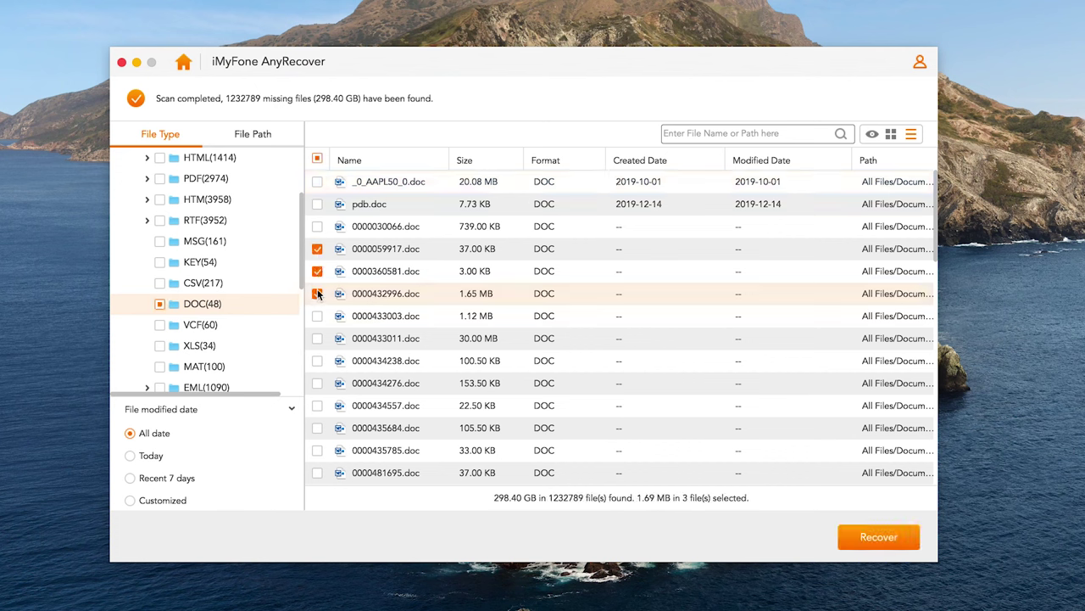
Recover the three files to the chosen folder and open its Document > DOC folder
left_click(886, 536)
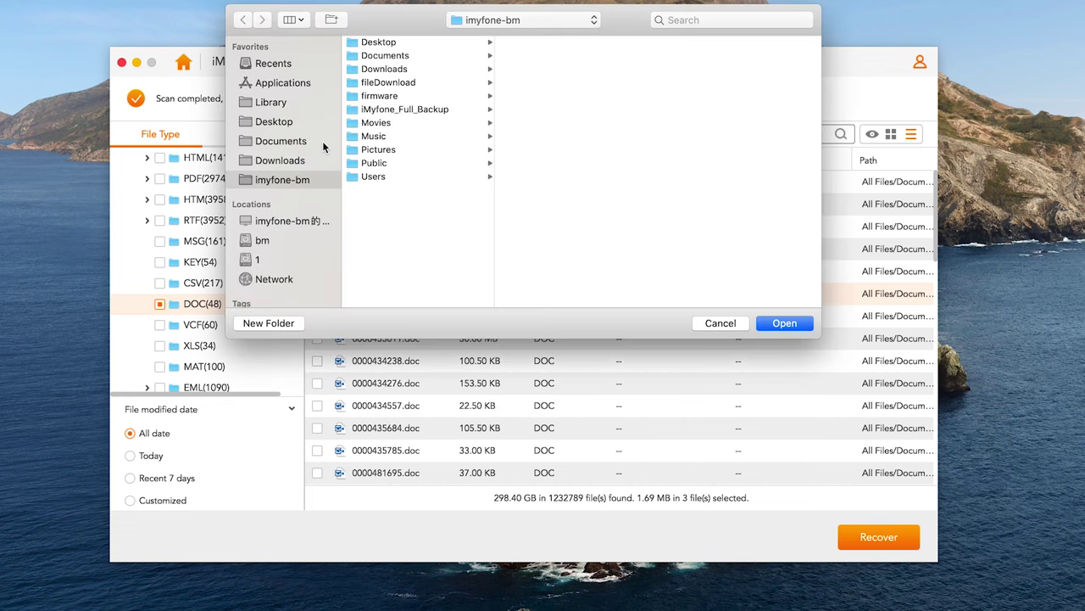
left_click(795, 327)
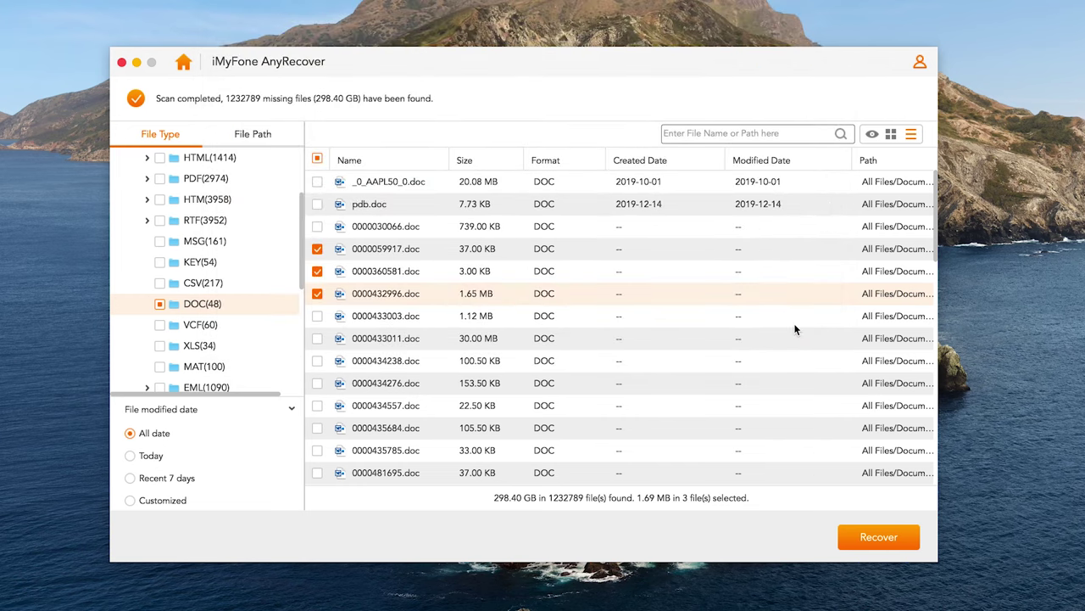
double_click(443, 99)
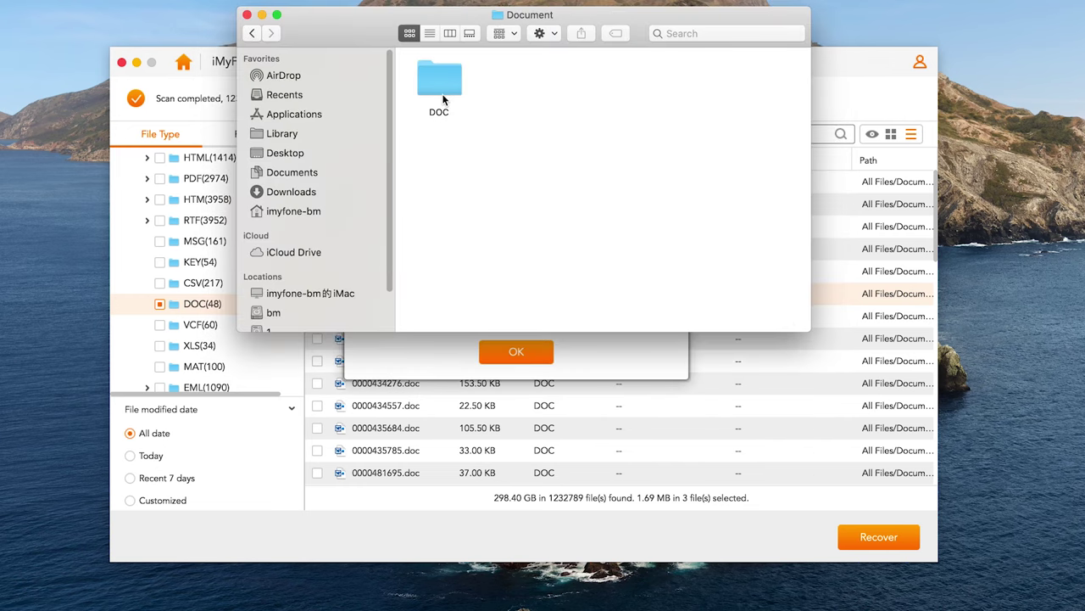
double_click(443, 100)
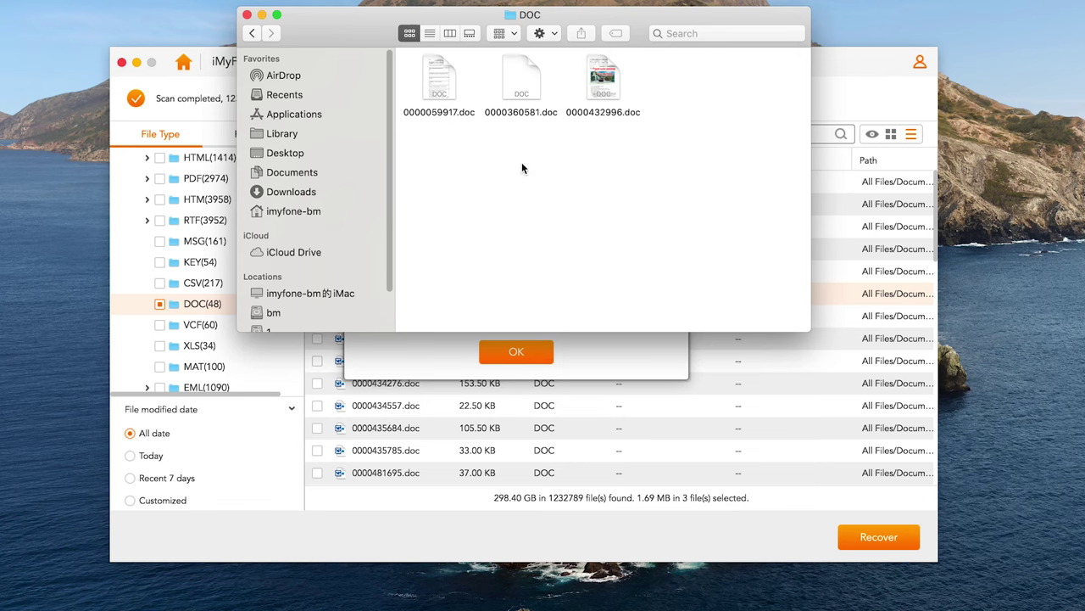